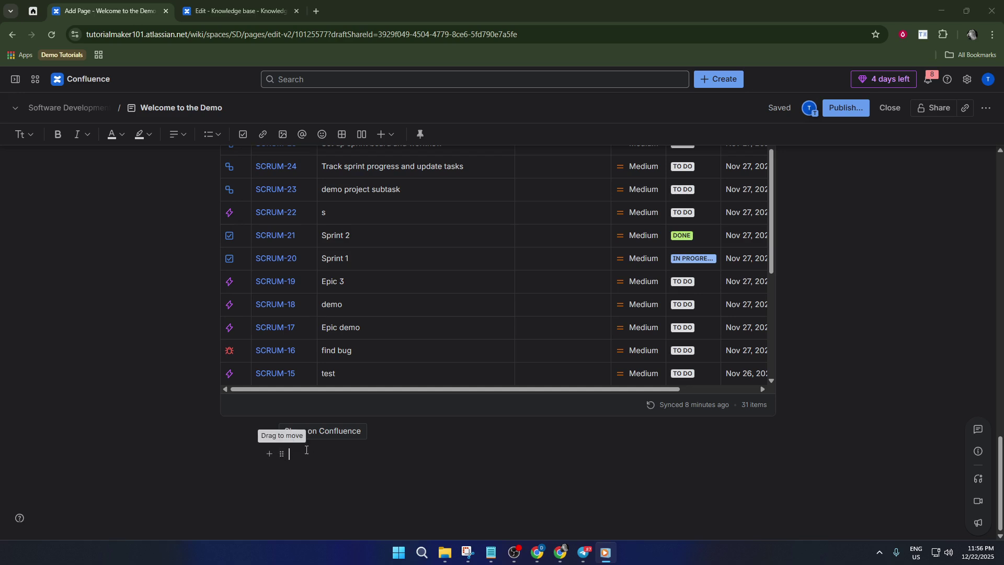
# Step: Expand the sidebar and open the marketplace to explore more Confluence apps
pyautogui.moveTo(14, 78)
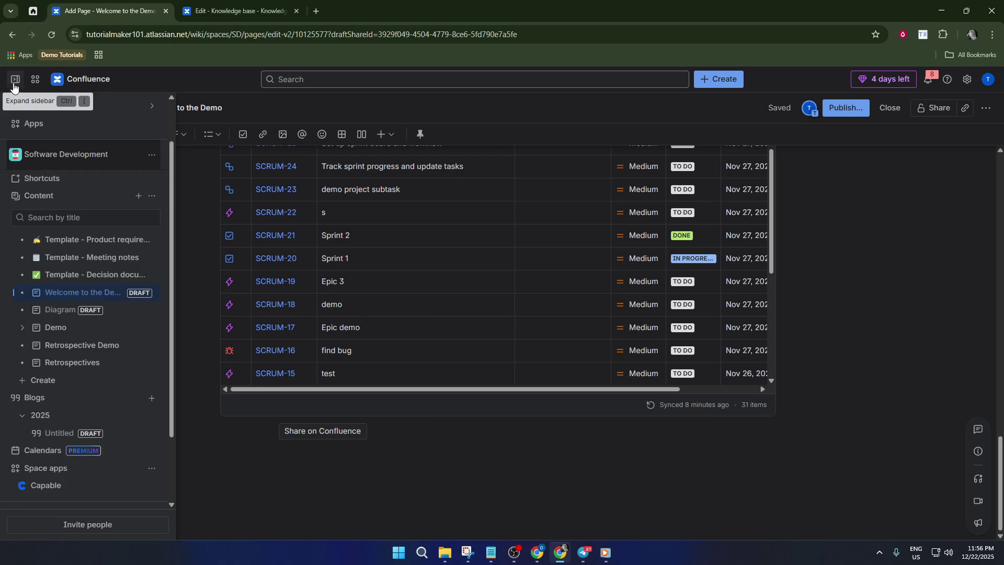
pyautogui.click(14, 85)
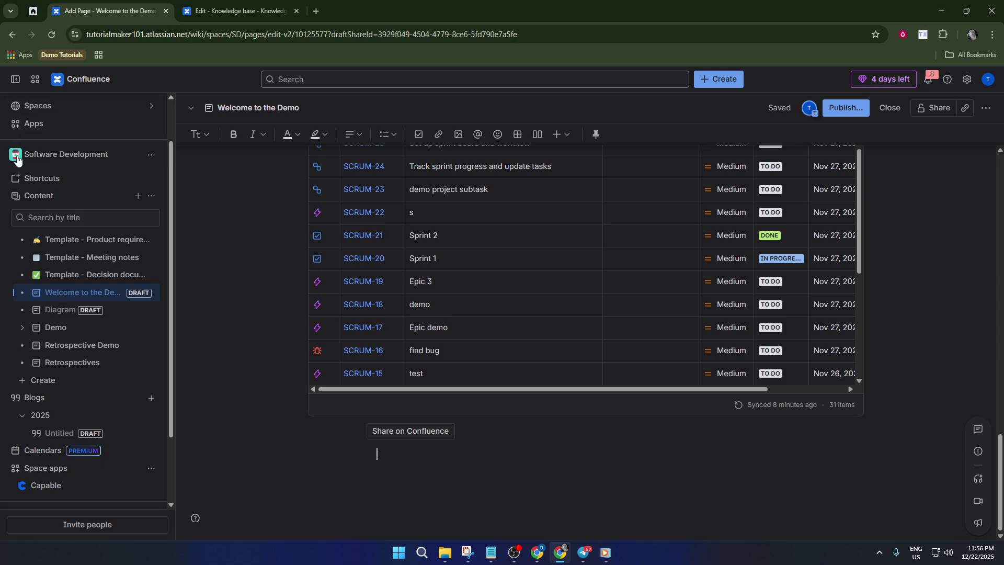
pyautogui.click(50, 126)
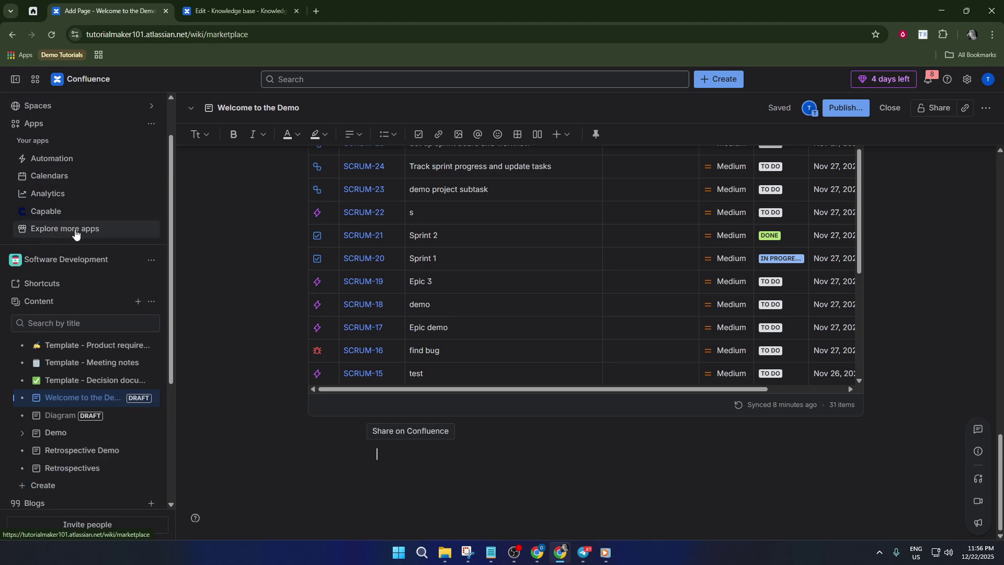
pyautogui.click(61, 230)
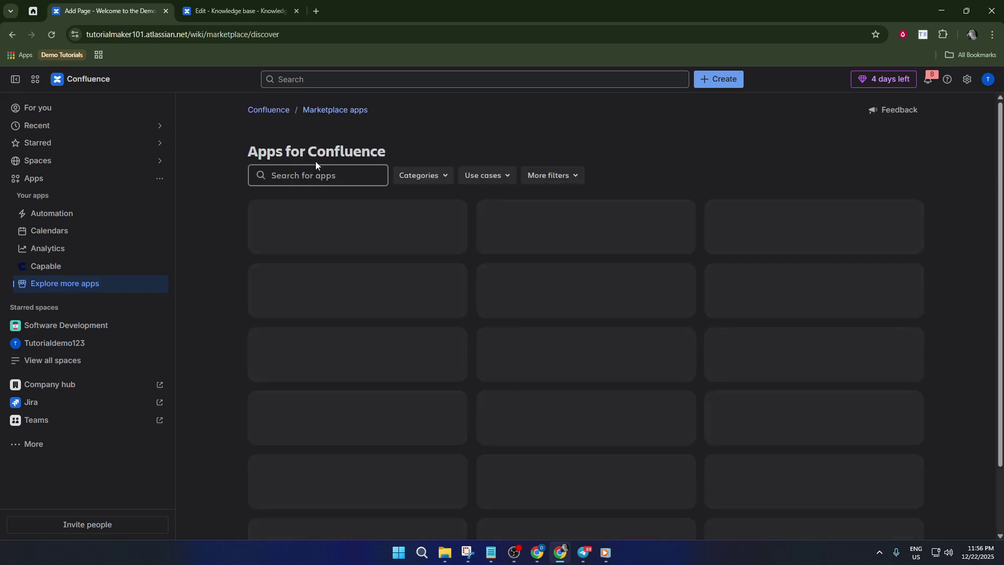
# Step: Search the marketplace for "capable" and open the Capable for Confluence (All-in-One) listing
pyautogui.click(314, 175)
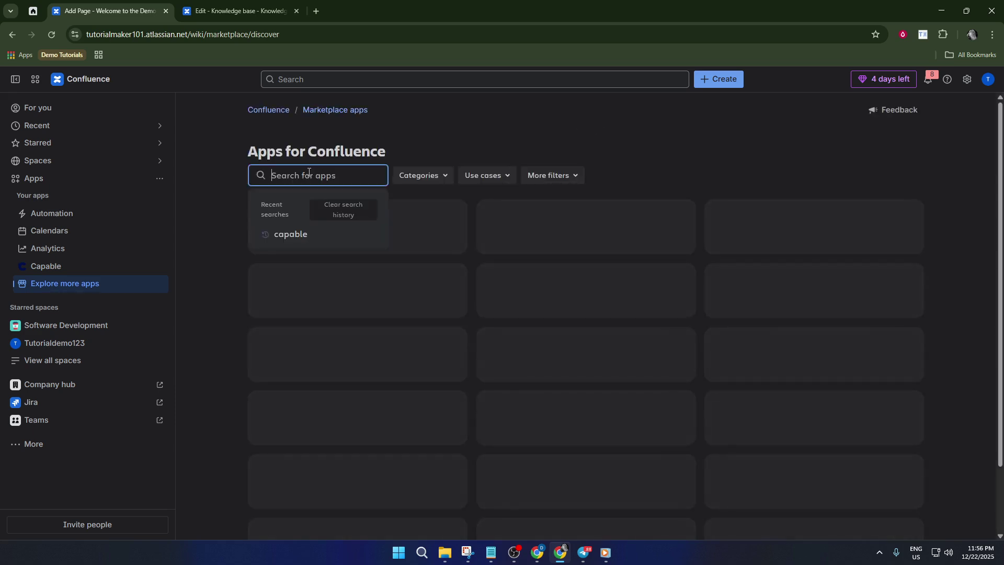
pyautogui.press('Escape')
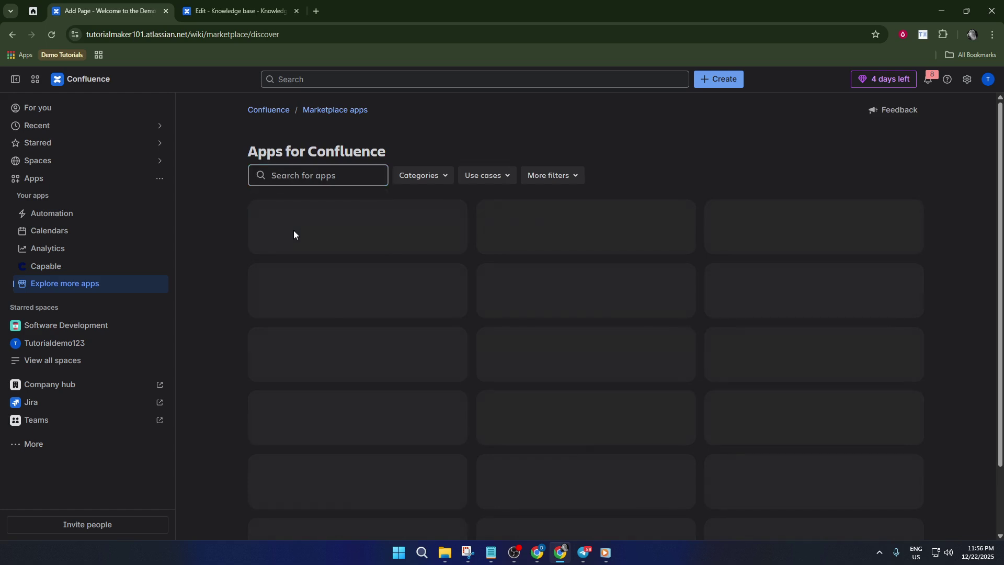
pyautogui.click(302, 180)
pyautogui.click(292, 234)
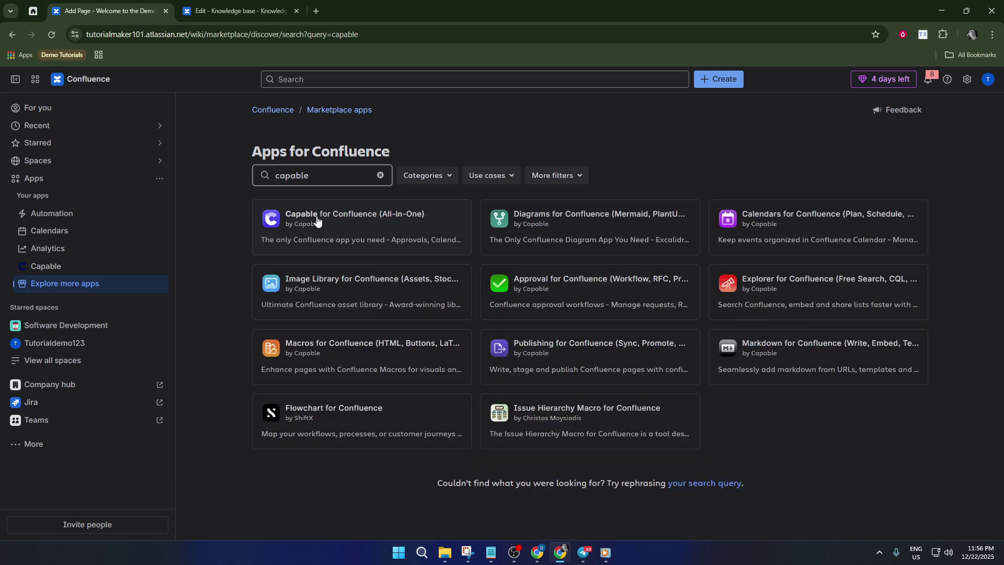
pyautogui.click(344, 226)
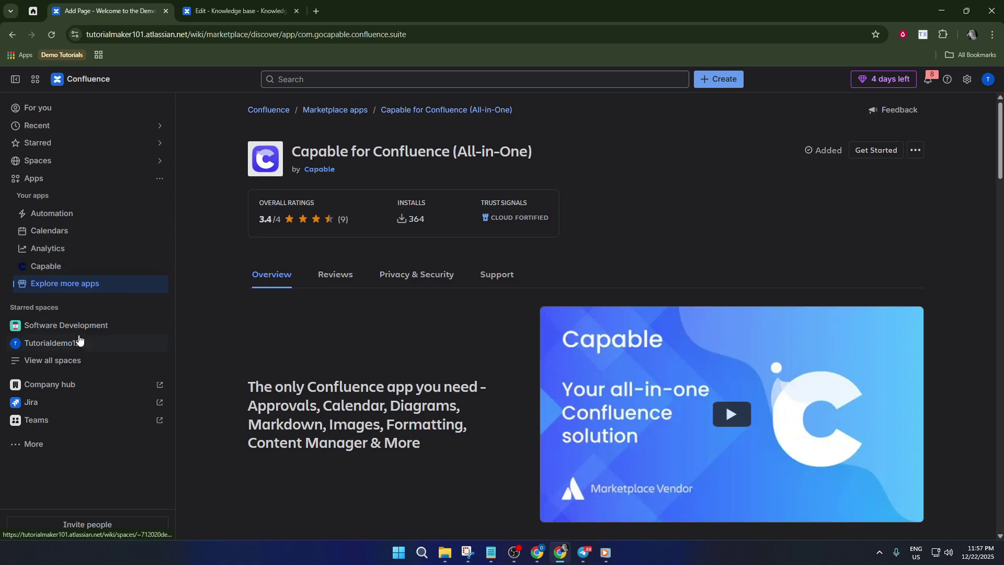
# Step: Go to the Software Development space and open its Demo page for editing
pyautogui.click(107, 338)
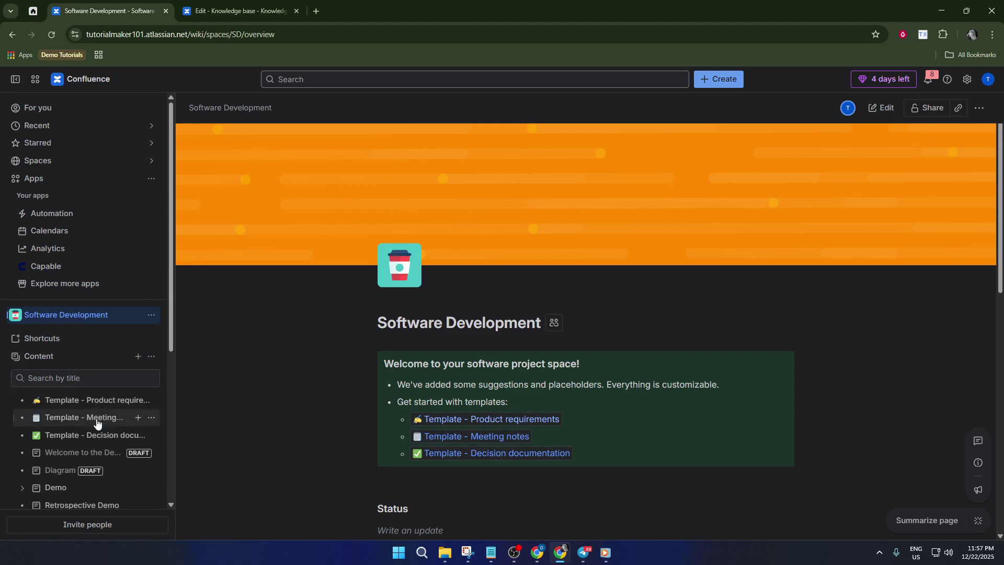
pyautogui.scroll(-1, 99, 417)
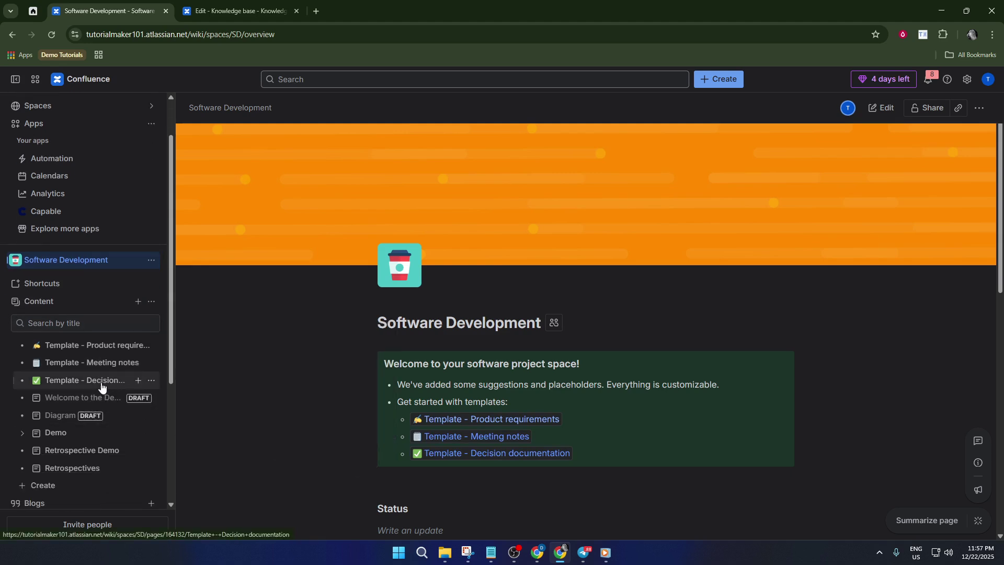
pyautogui.click(62, 434)
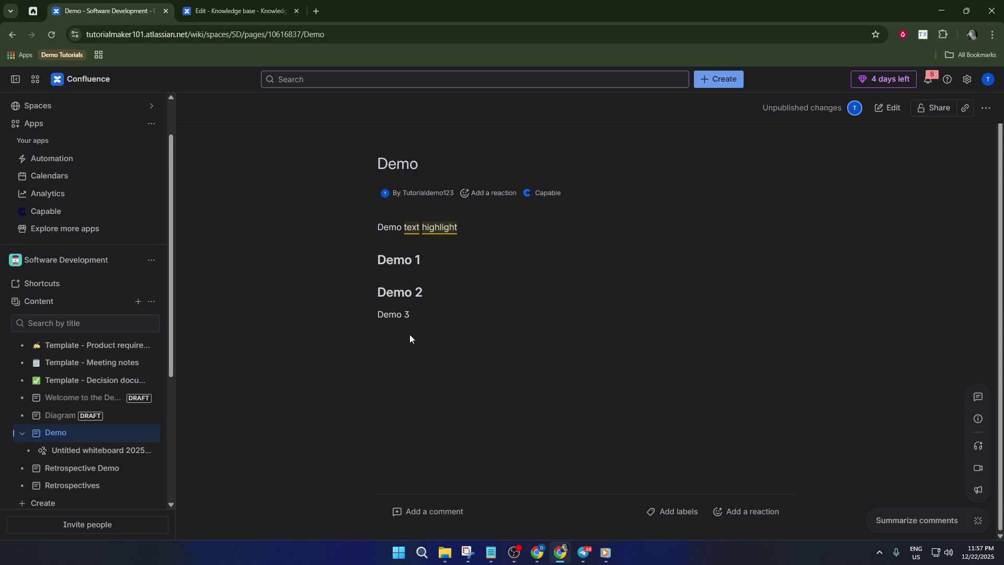
pyautogui.click(896, 109)
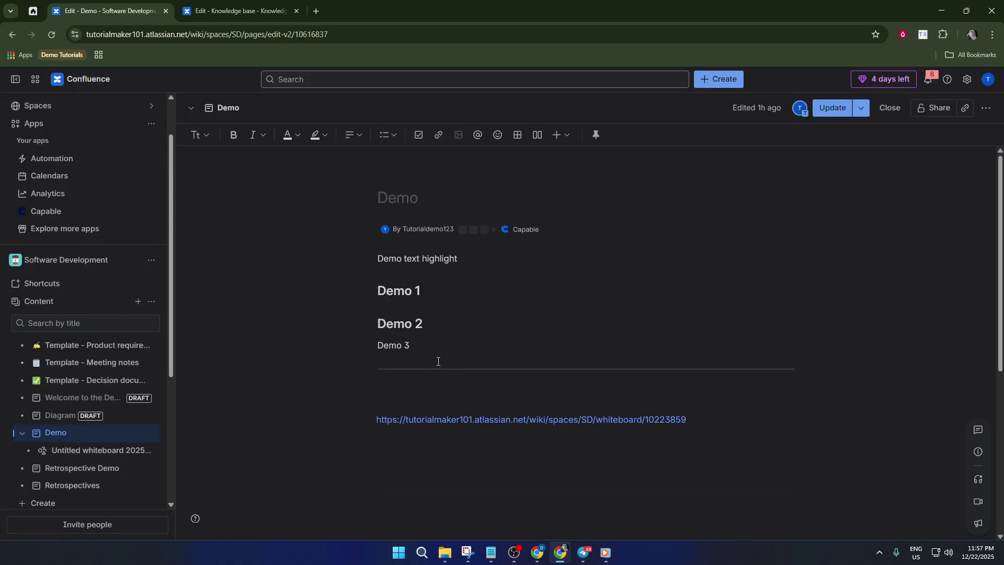
# Step: Insert the Buttons (Capable) macro on the empty line below the embedded whiteboard at the end of the page
pyautogui.click(420, 391)
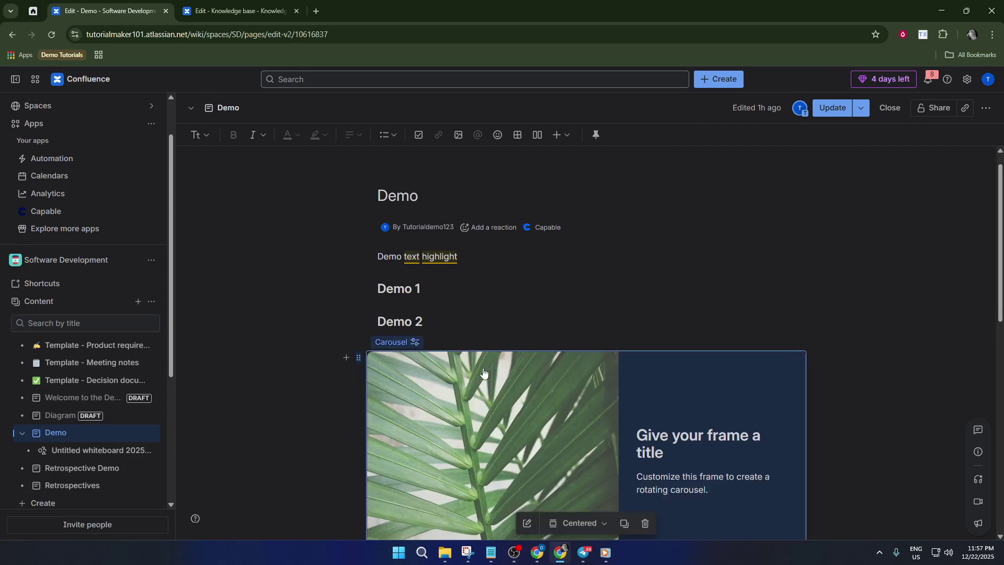
pyautogui.scroll(-10, 483, 372)
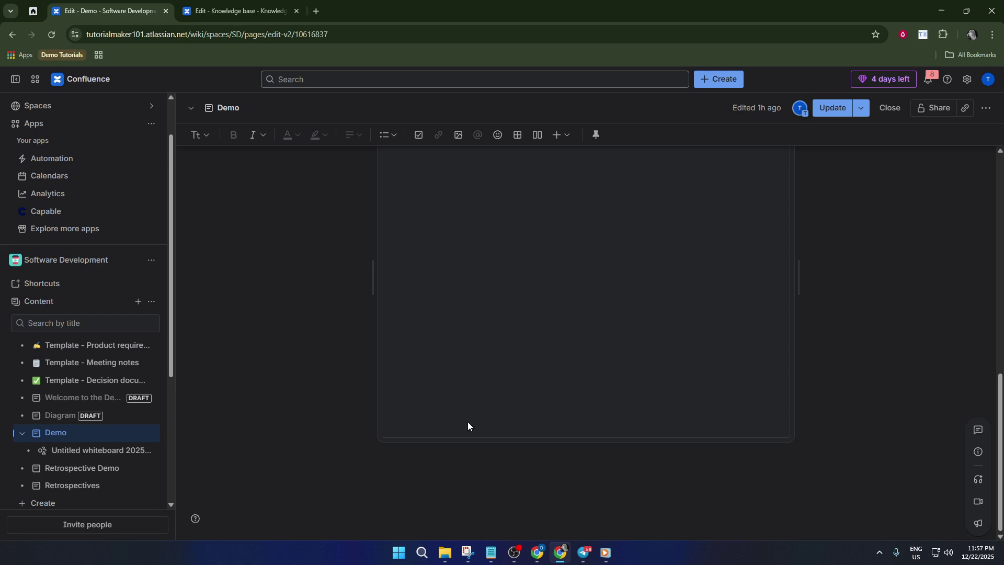
pyautogui.click(447, 469)
pyautogui.write('/')
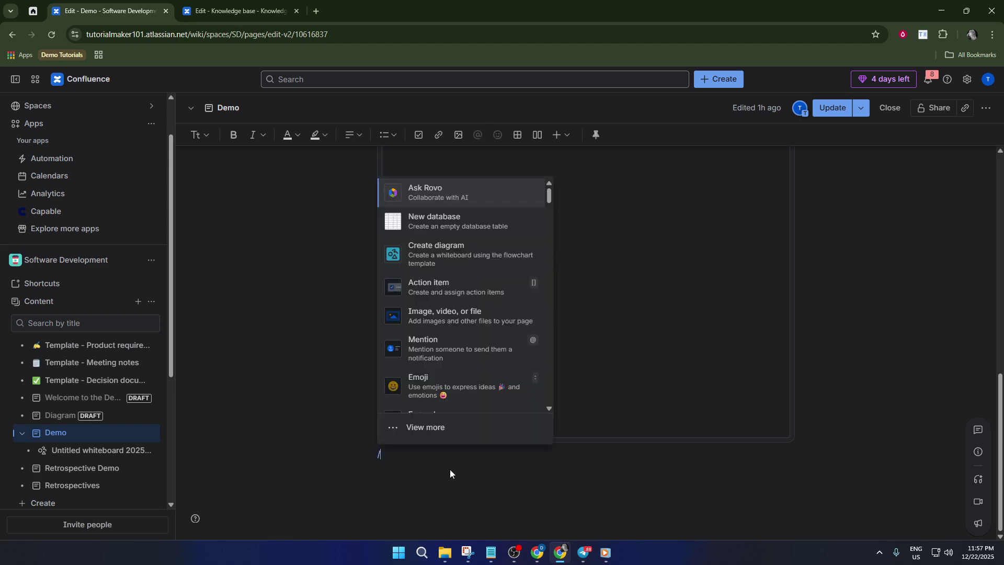
pyautogui.write('butto')
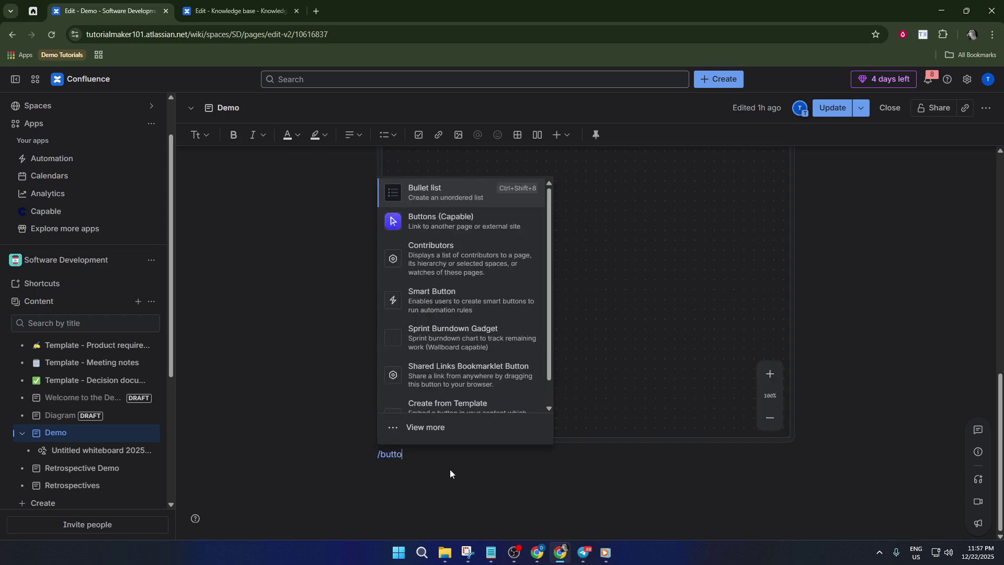
pyautogui.write('n')
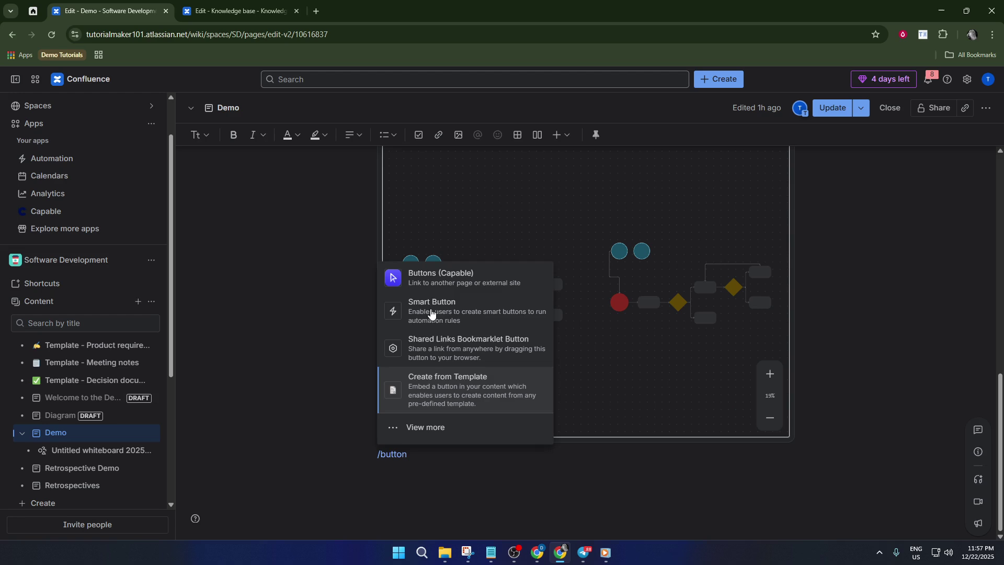
pyautogui.click(484, 277)
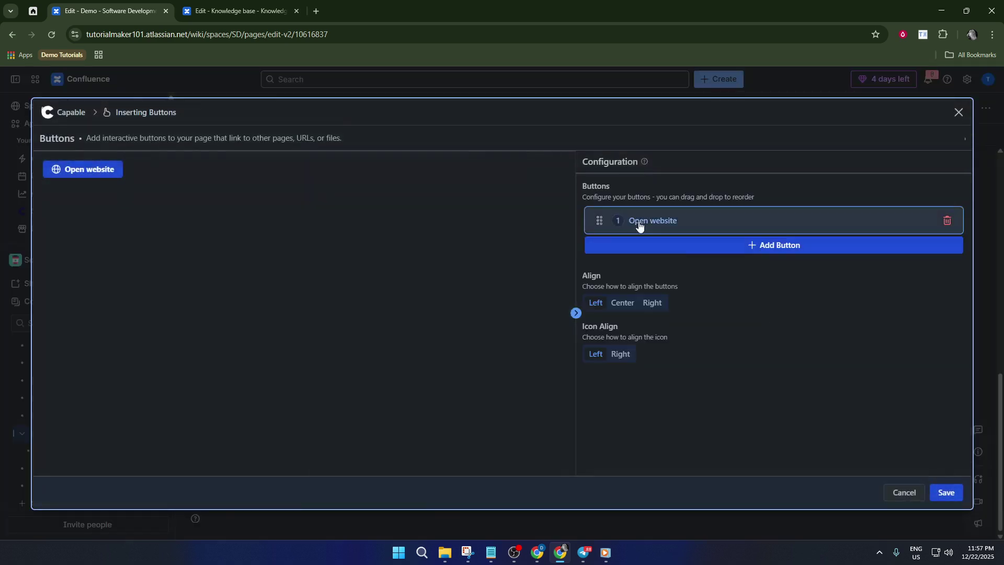
pyautogui.click(742, 226)
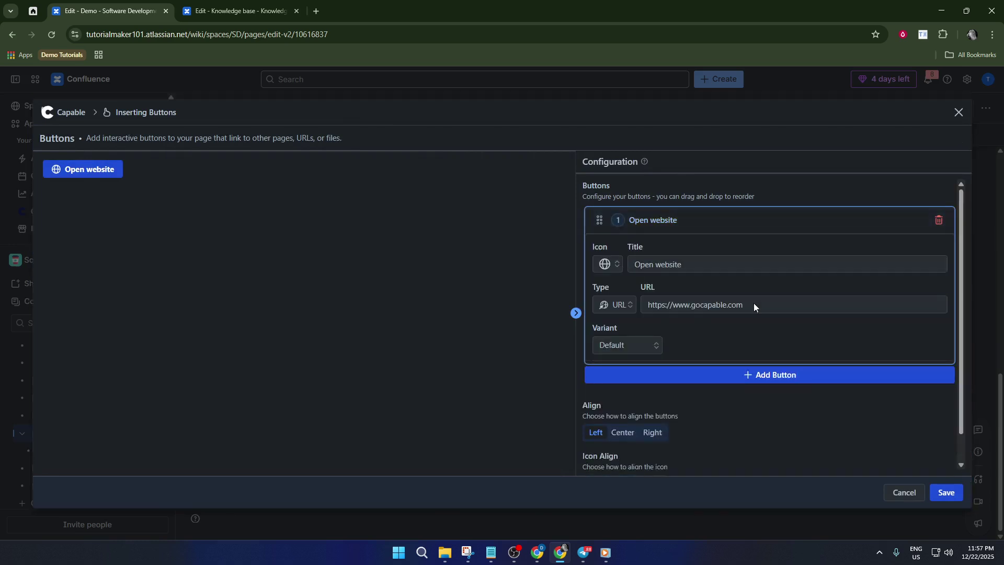
pyautogui.click(721, 309)
pyautogui.doubleClick(720, 309)
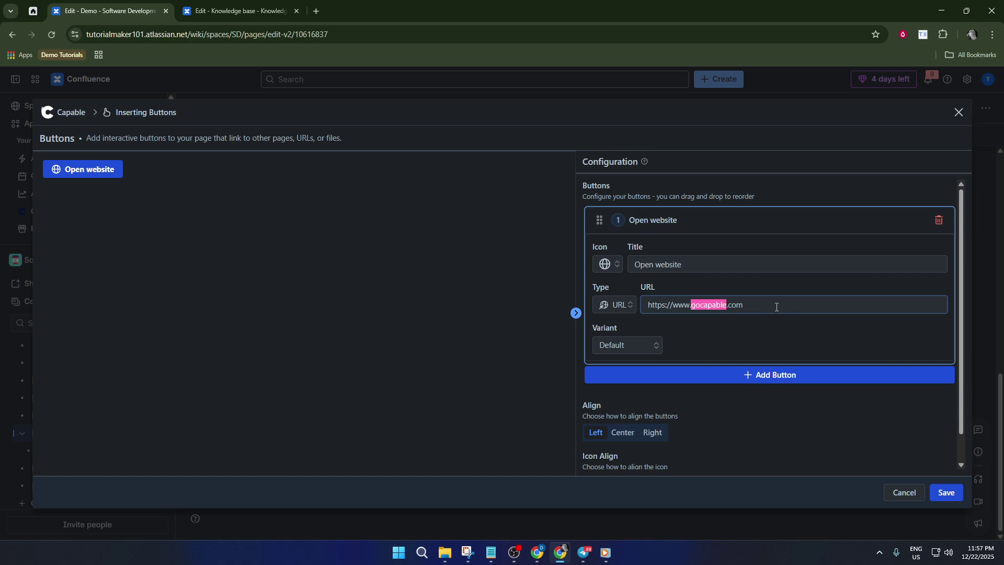
pyautogui.write('google')
# Step: Try the Center and Right alignments for the buttons and return the alignment to Left
pyautogui.scroll(-1, 740, 346)
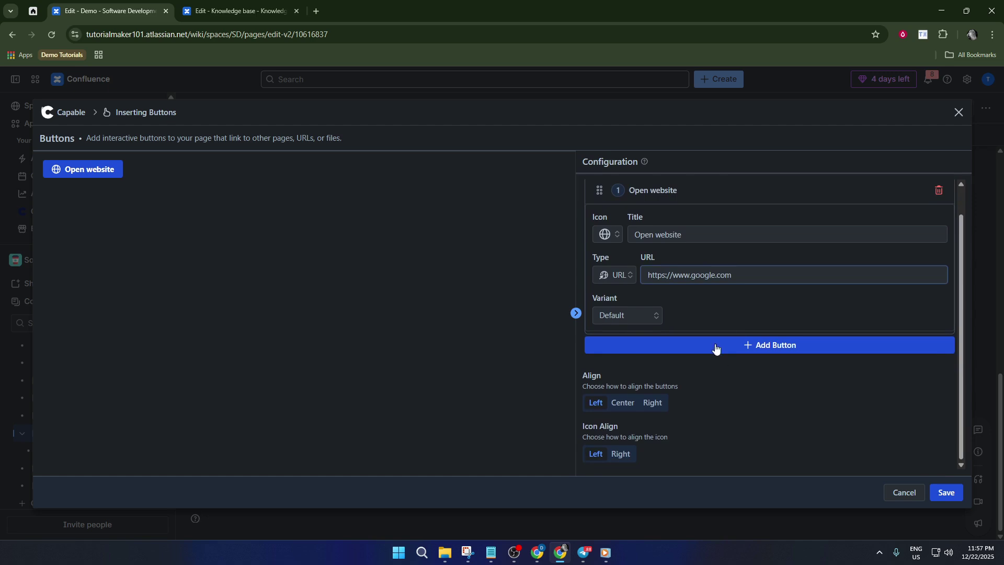
pyautogui.click(623, 405)
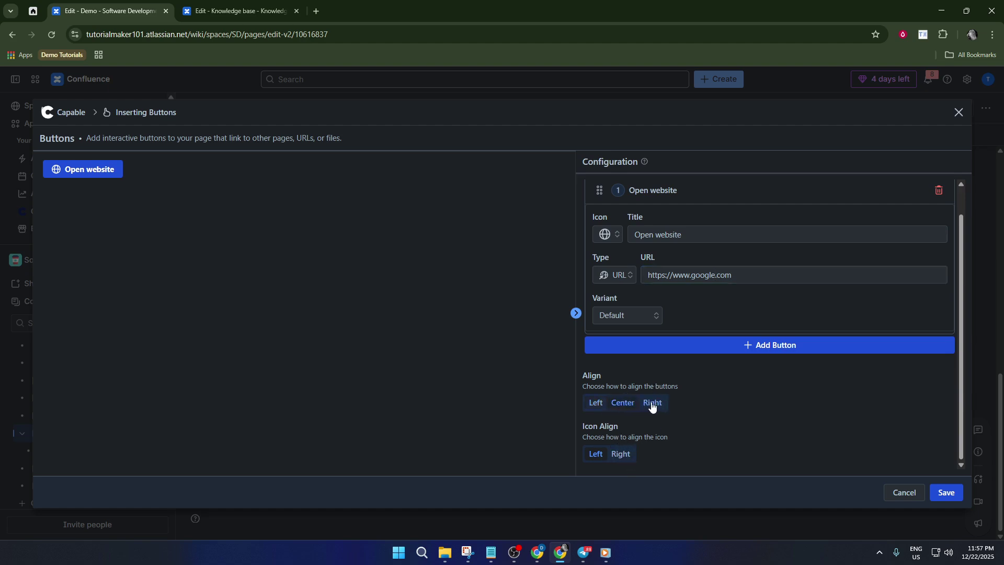
pyautogui.click(631, 407)
pyautogui.click(619, 406)
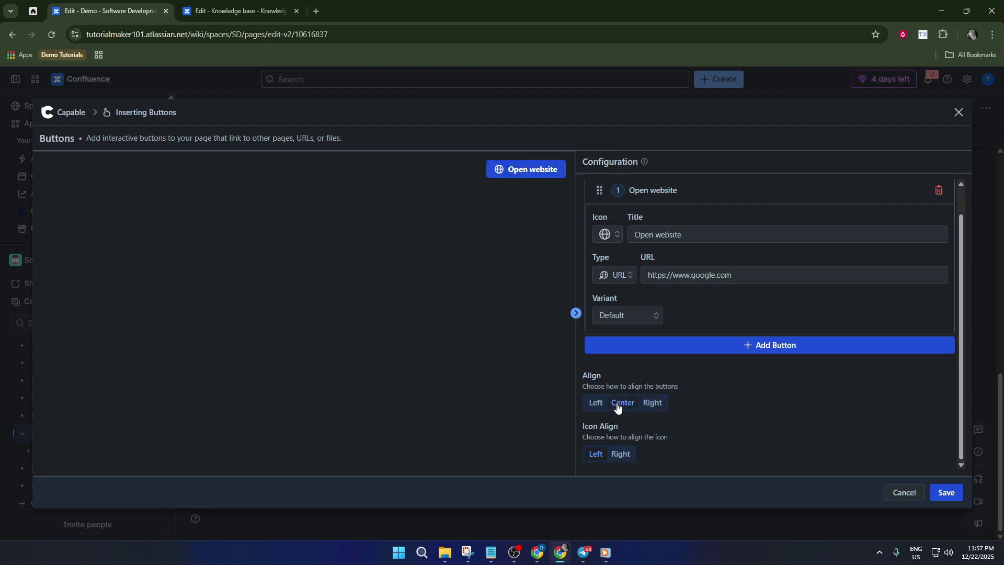
pyautogui.click(596, 405)
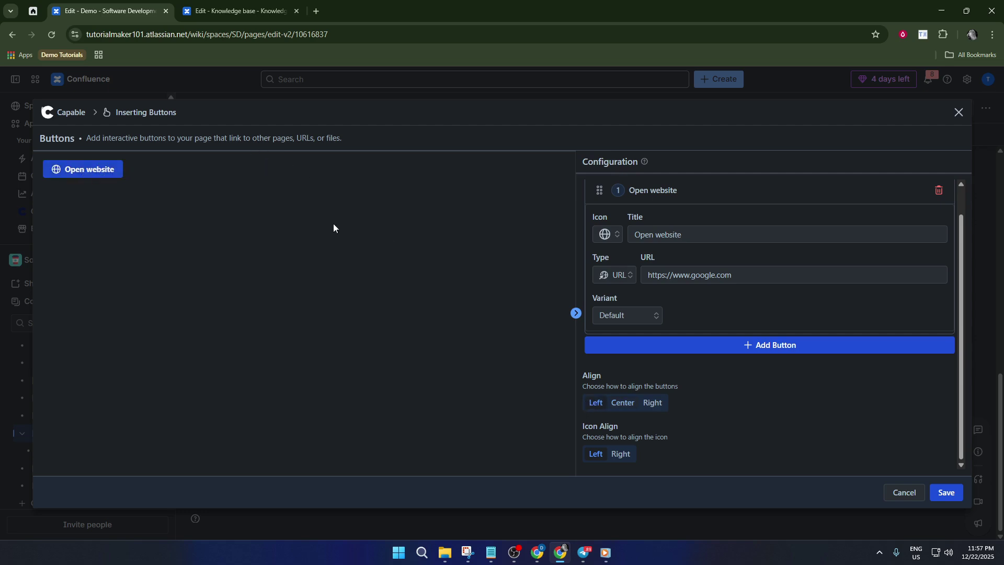
# Step: Change the first button's title to "Google"
pyautogui.scroll(1, 647, 313)
pyautogui.click(703, 270)
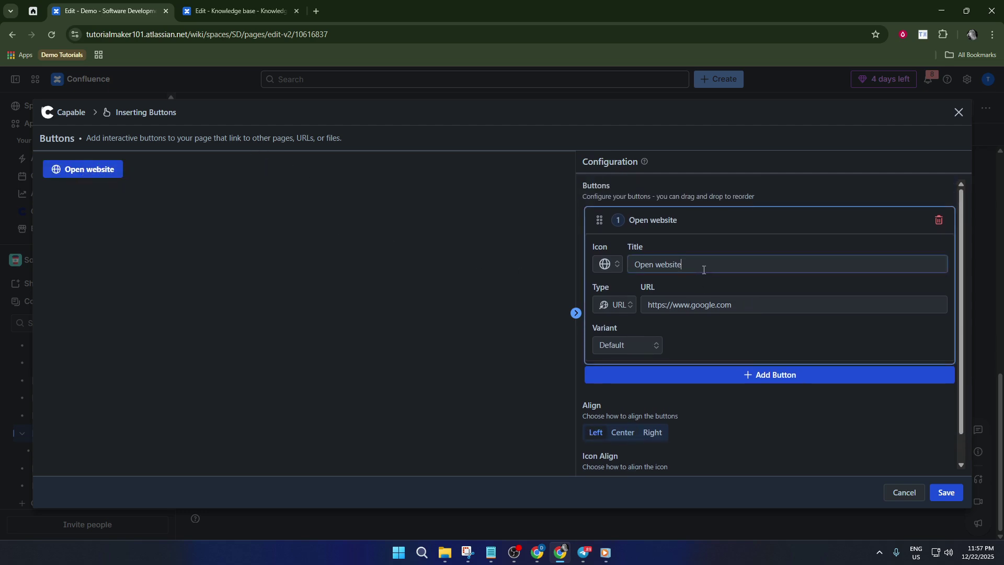
pyautogui.tripleClick(674, 265)
pyautogui.write('Gogg')
pyautogui.press('BackSpace')
pyautogui.press('BackSpace')
pyautogui.write('ogle')
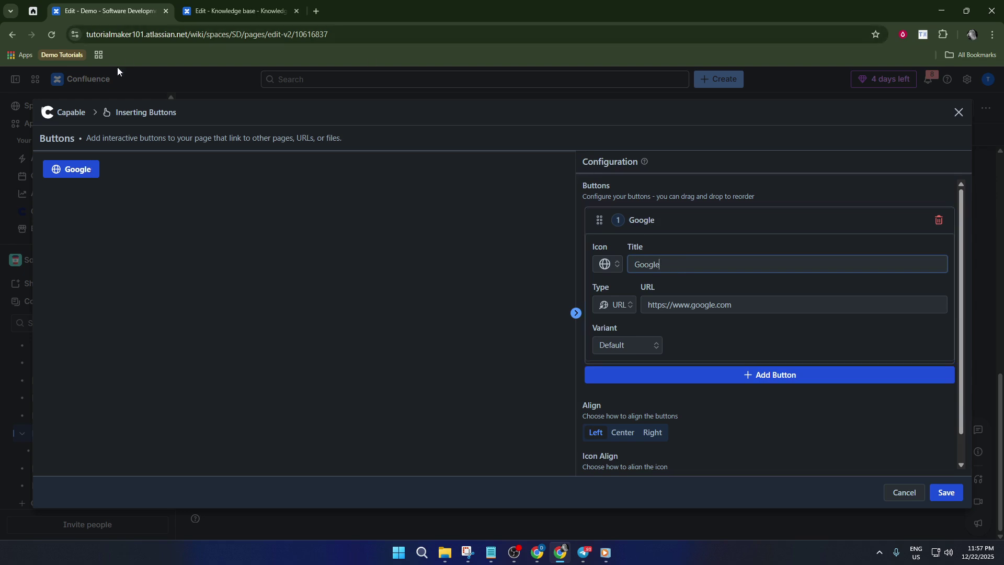
pyautogui.scroll(-1, 701, 314)
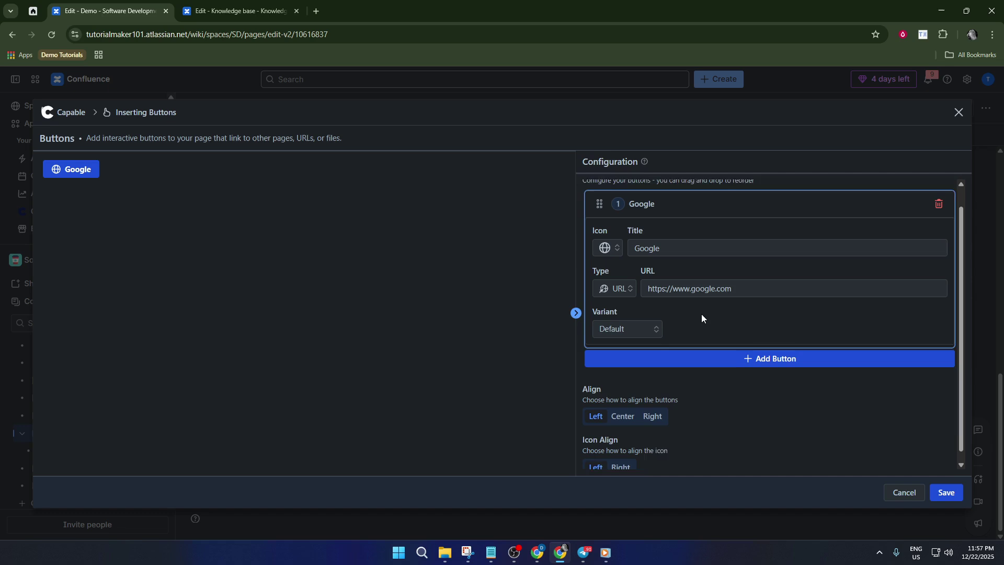
pyautogui.click(812, 351)
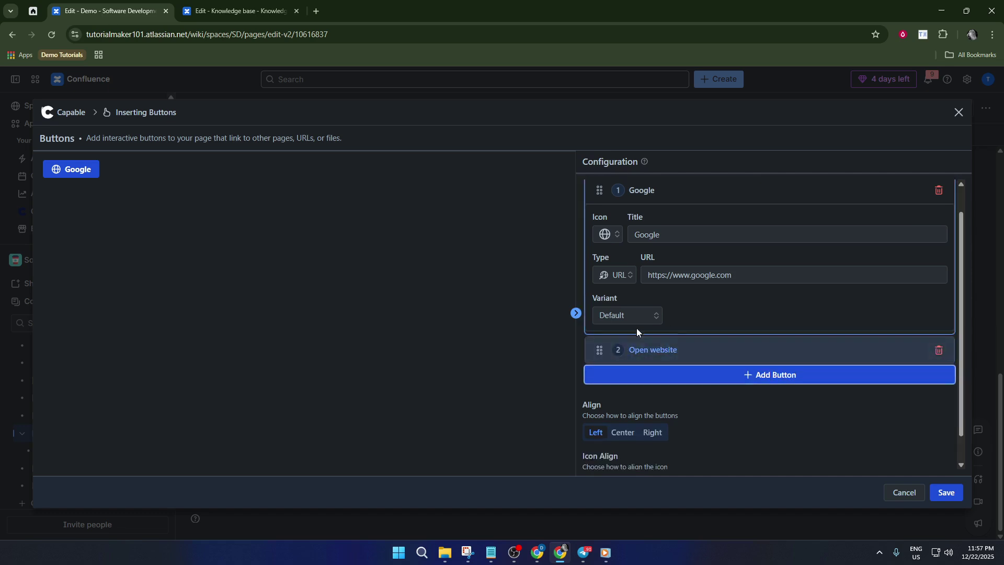
pyautogui.click(674, 352)
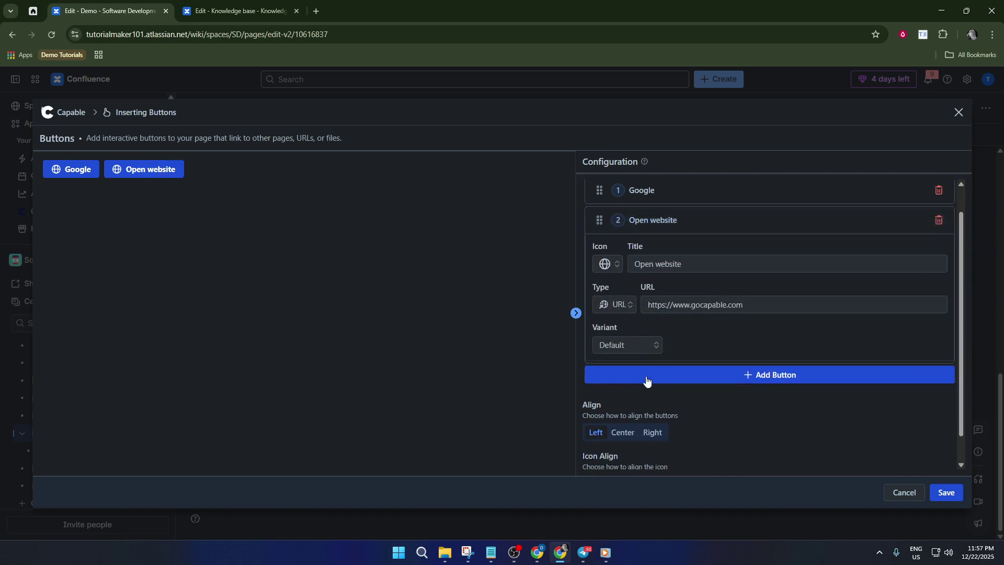
pyautogui.doubleClick(671, 264)
pyautogui.doubleClick(729, 305)
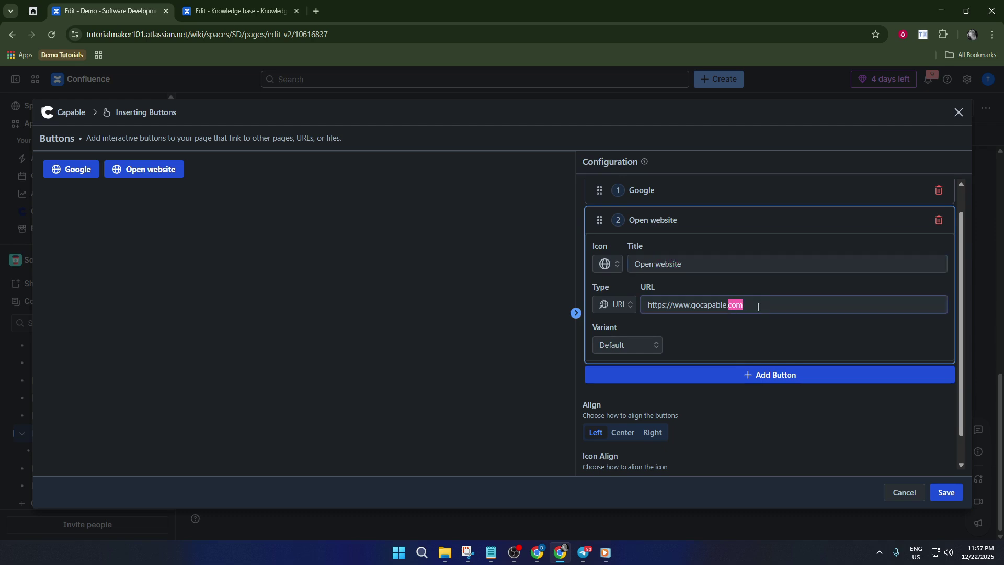
pyautogui.click(750, 308)
pyautogui.click(726, 304)
pyautogui.doubleClick(705, 303)
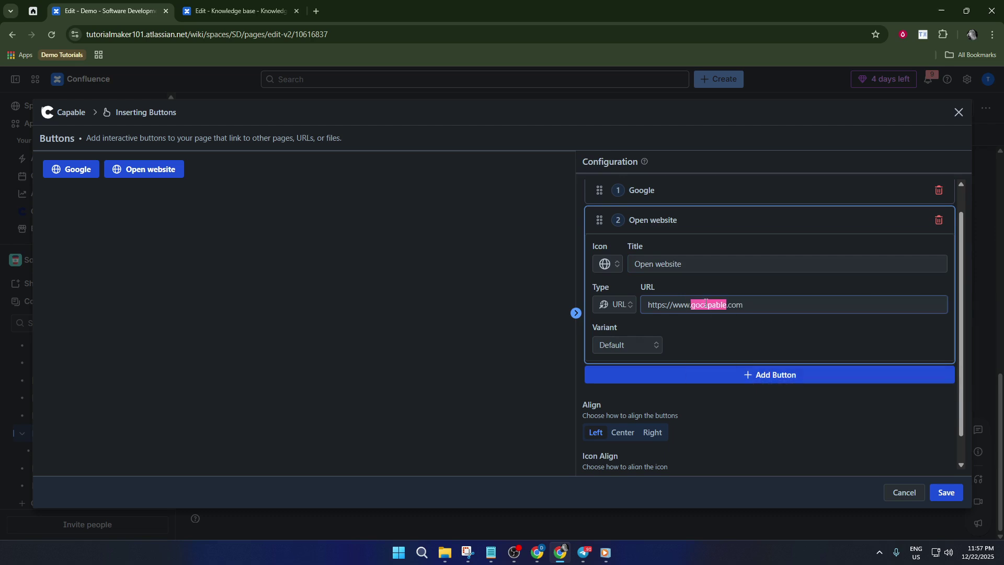
pyautogui.write('Youtube')
# Step: Title the second button "Youtube" and save the buttons macro to the page
pyautogui.click(697, 262)
pyautogui.doubleClick(660, 264)
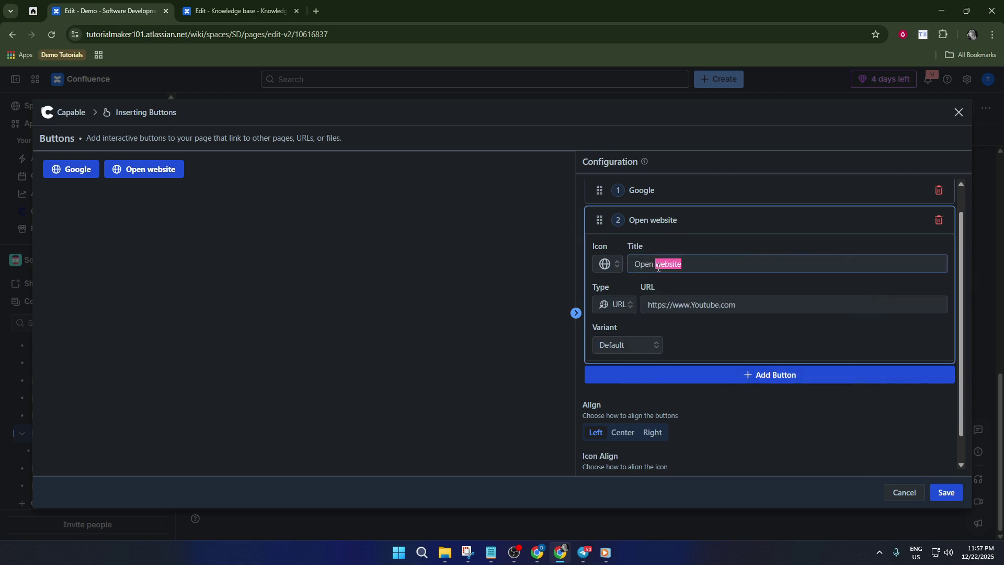
pyautogui.tripleClick(657, 268)
pyautogui.write('youtu')
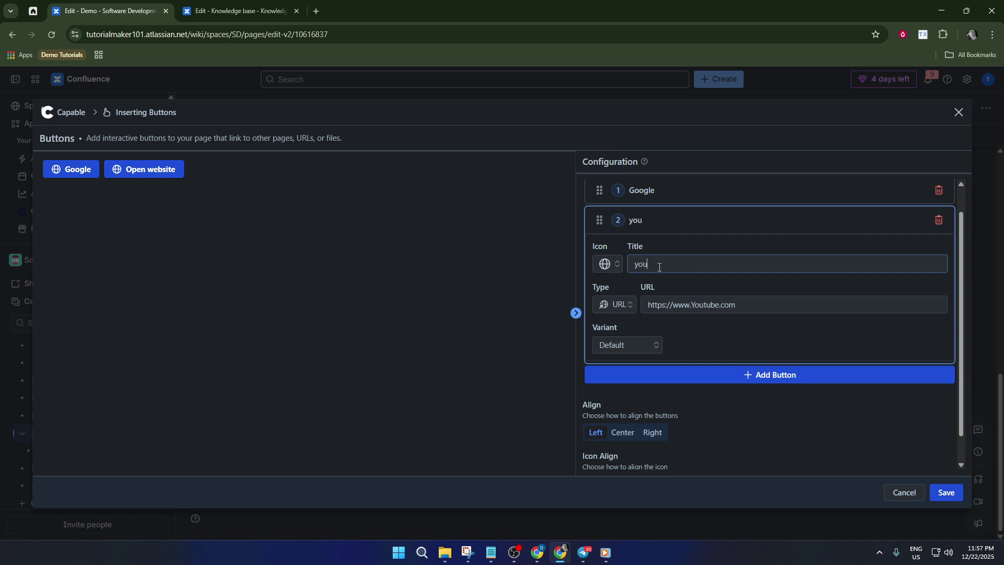
pyautogui.press('BackSpace')
pyautogui.press('BackSpace')
pyautogui.press('BackSpace')
pyautogui.write('Yo')
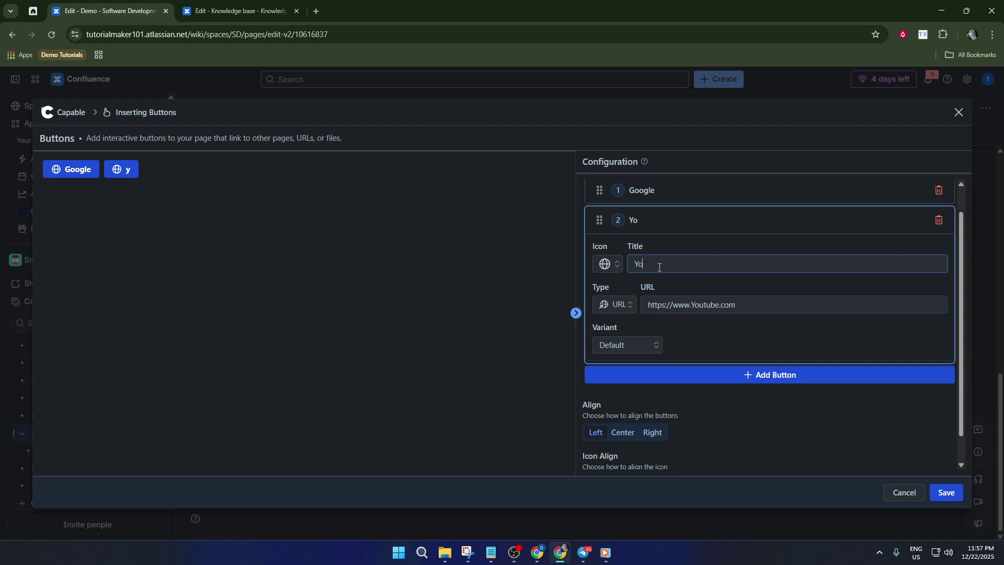
pyautogui.write('utube')
pyautogui.click(947, 493)
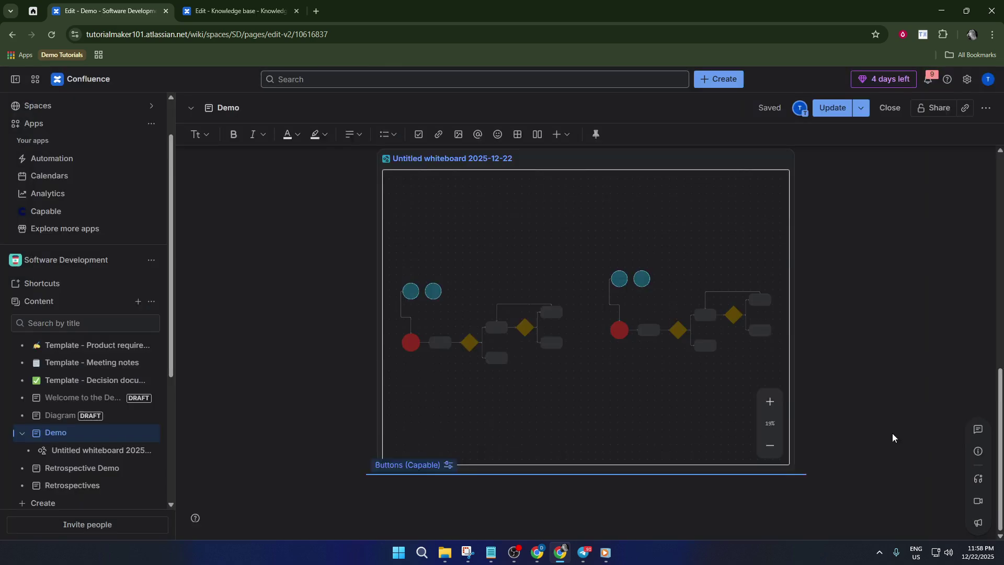